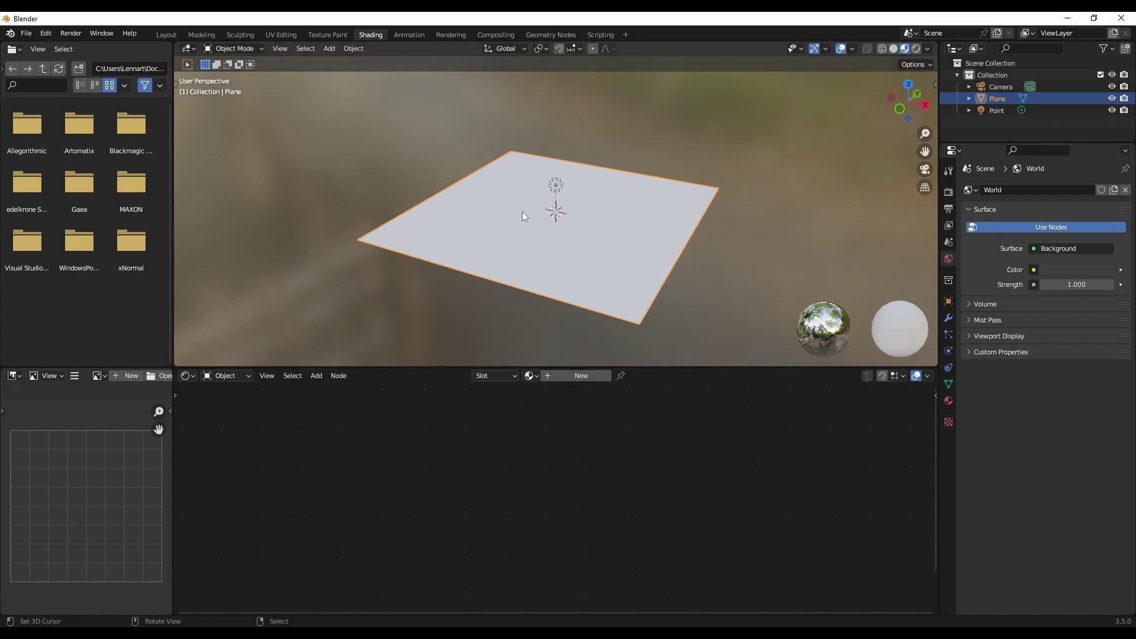
Orbit the viewport slightly and reselect the plane
middle_click_drag(519, 211, 528, 301)
left_click(556, 187)
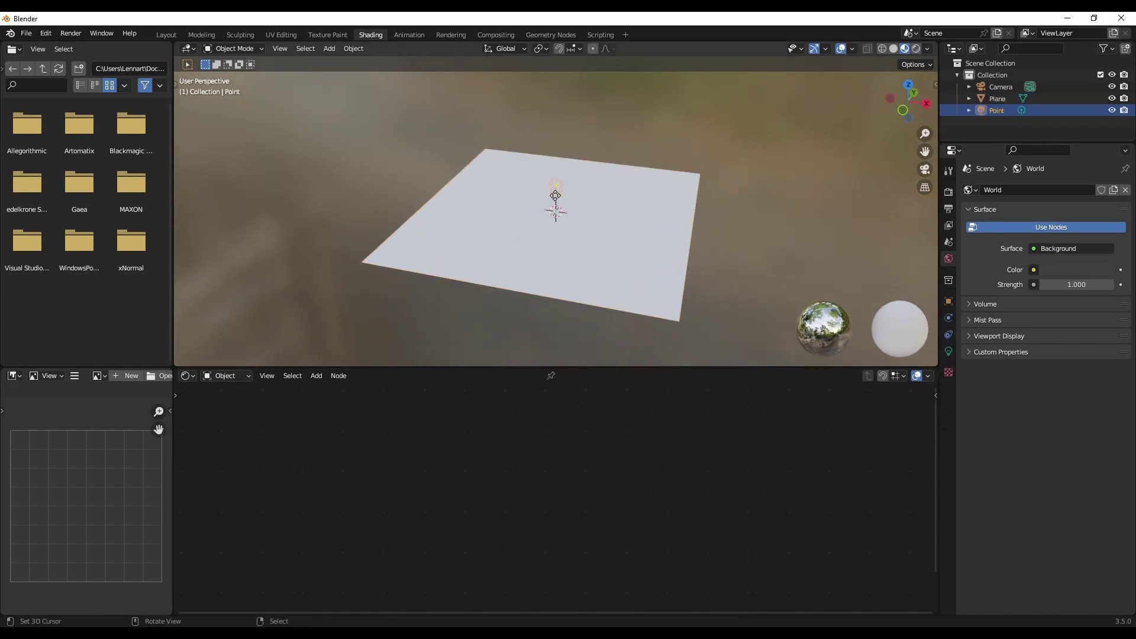
left_click(583, 261)
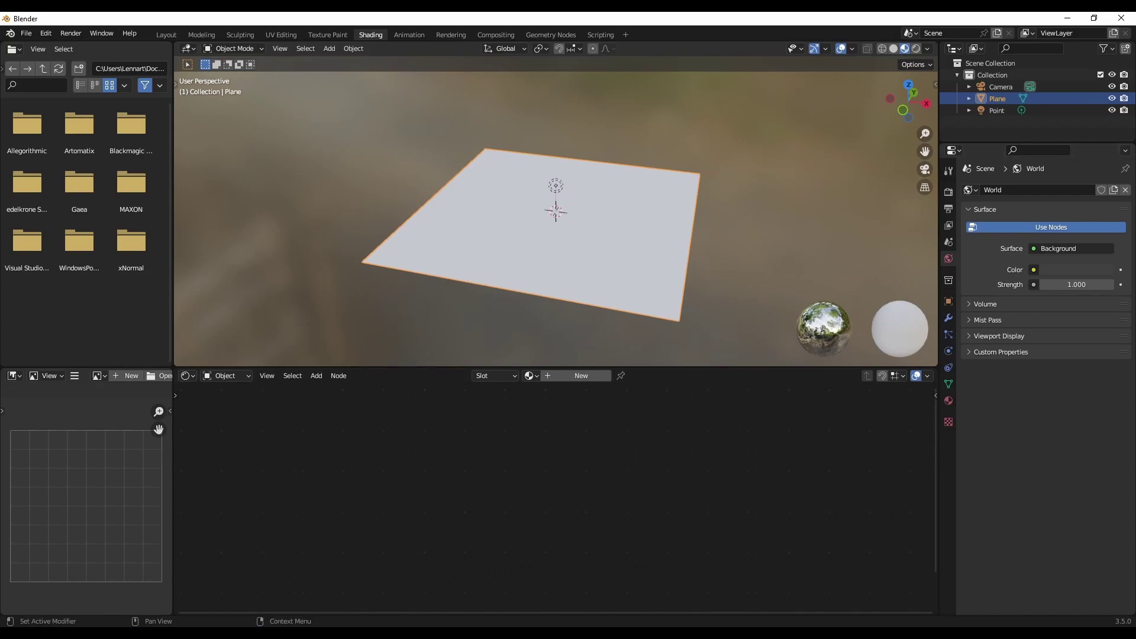
In File Explorer, select PavingStones114_2K-JPG.zip and open the extracted PavingStones114_2K-JPG folder
key("alt+Tab")
left_click_drag(827, 211, 812, 205)
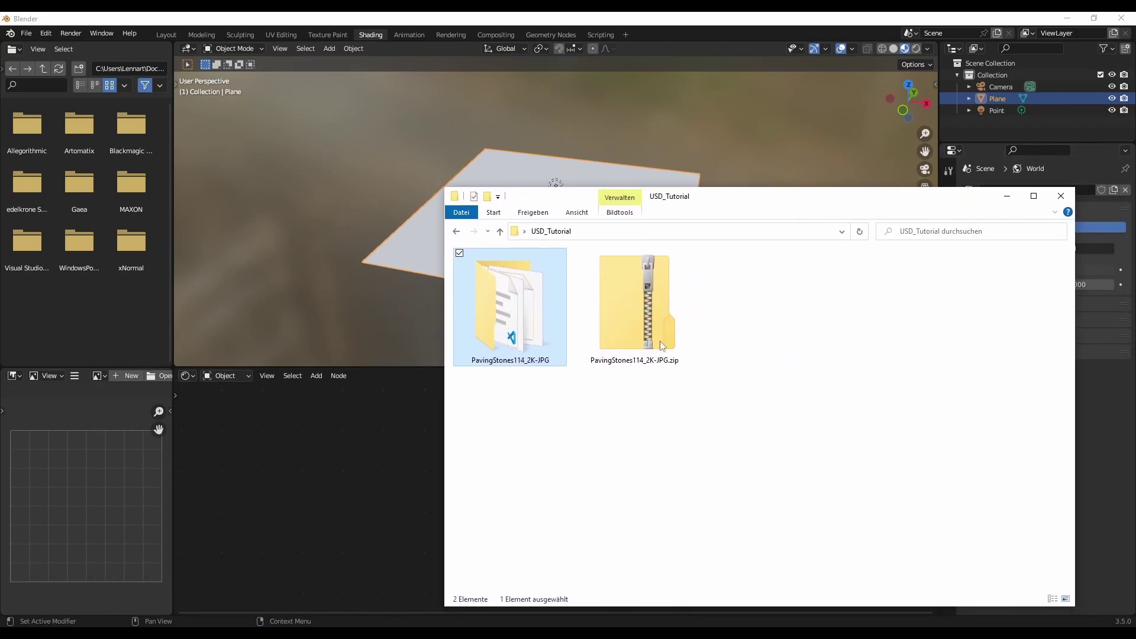
left_click(640, 284)
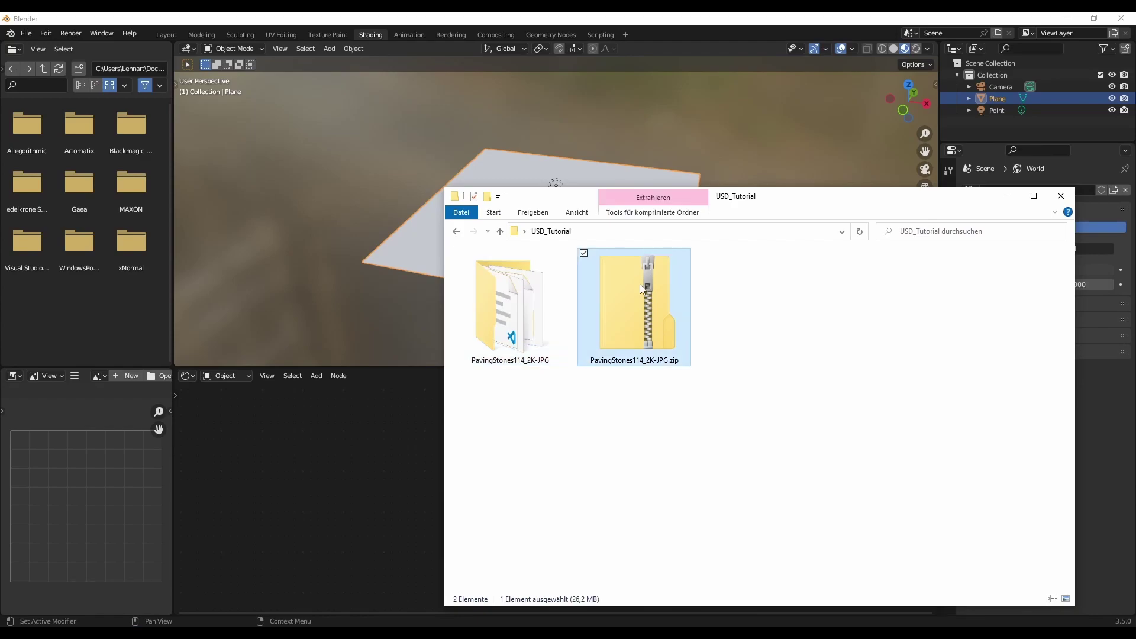
double_click(526, 329)
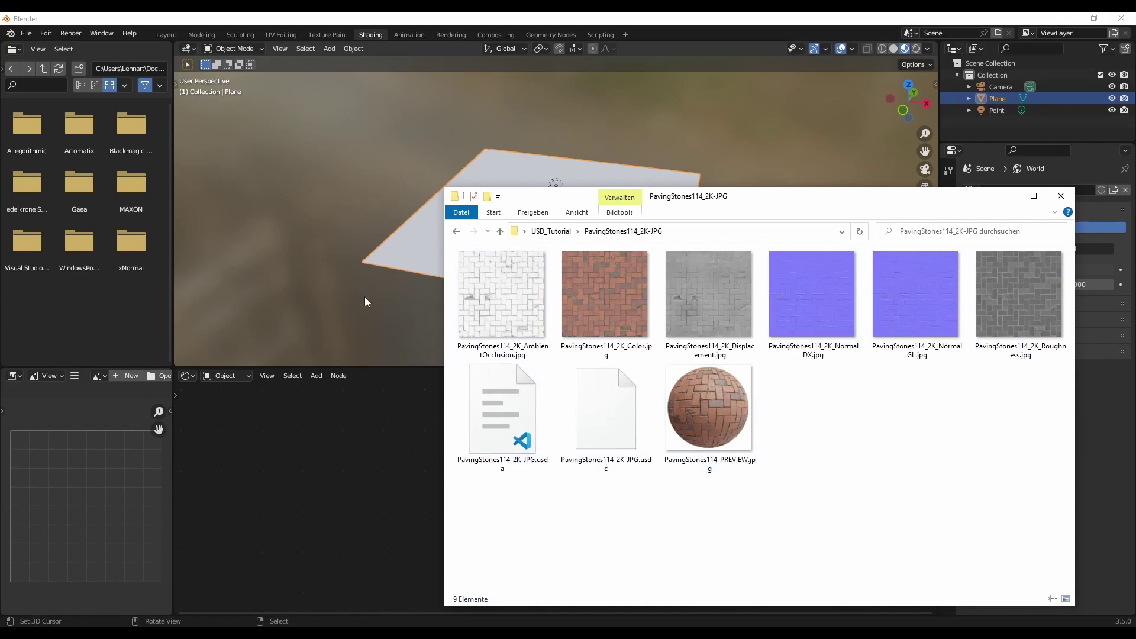
Import PavingStones114_2K-JPG.usda as Universal Scene Description with Import All Materials enabled
left_click(362, 430)
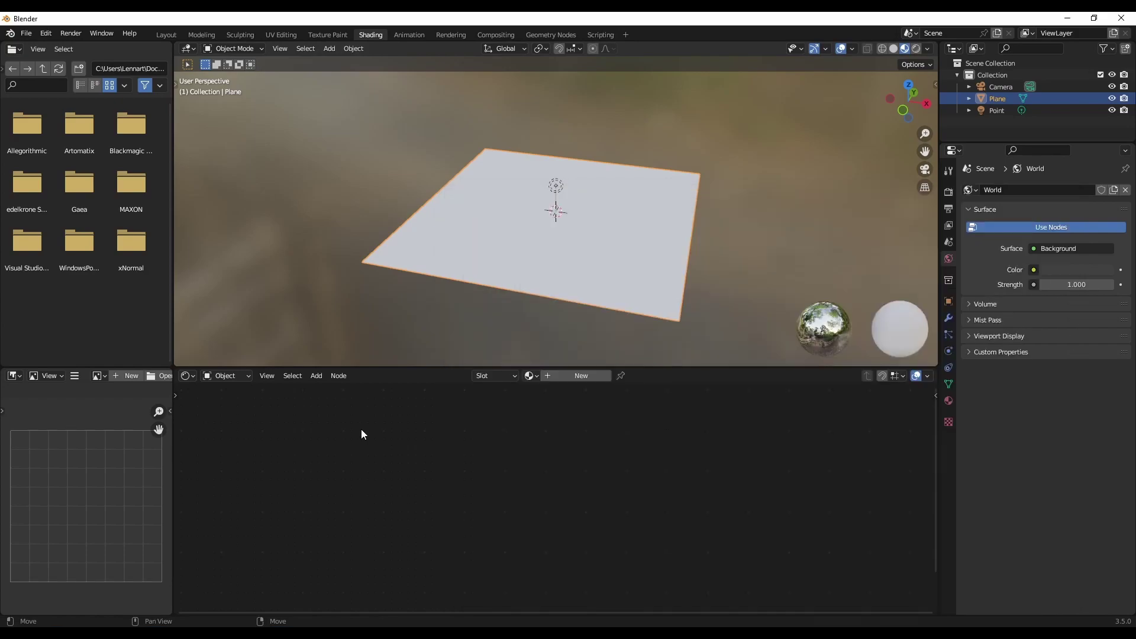
left_click(25, 36)
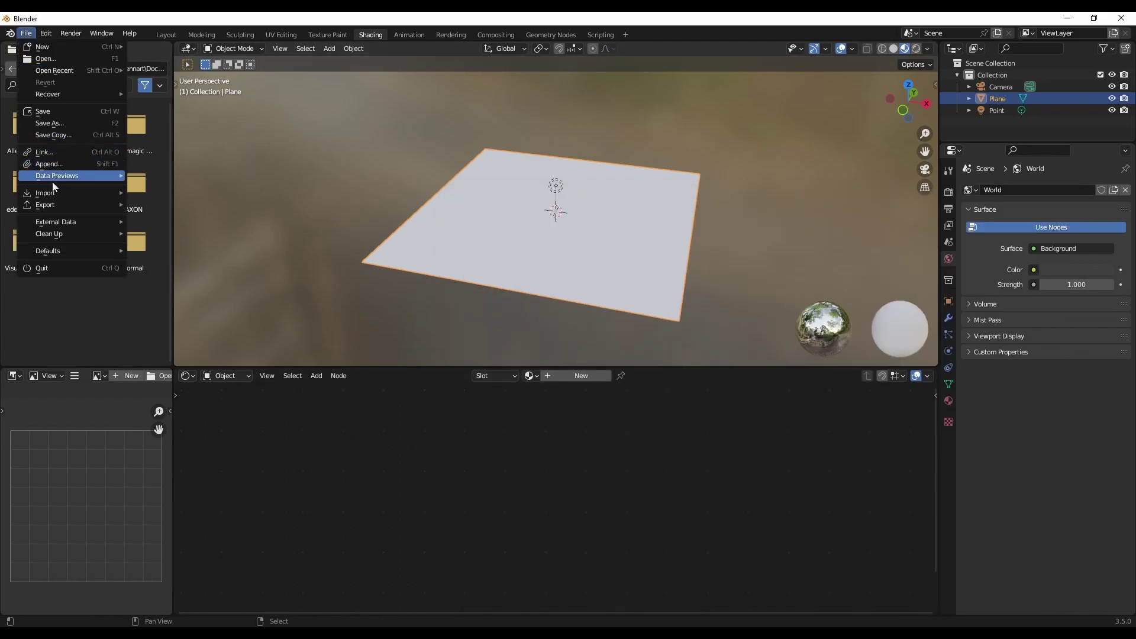
mouse_move(58, 194)
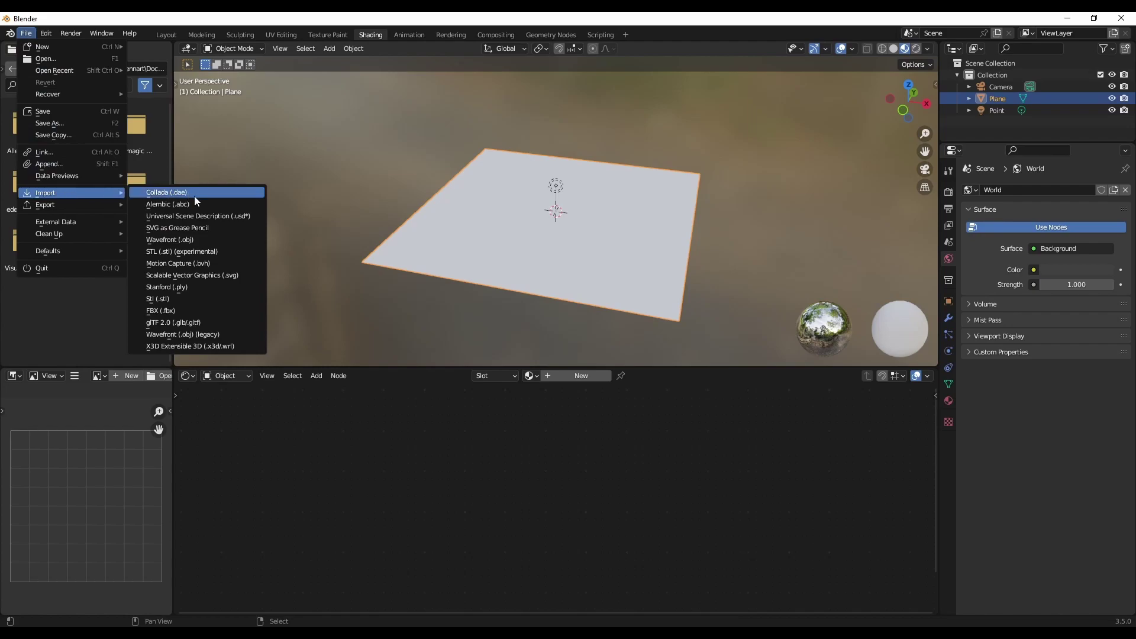
left_click(215, 216)
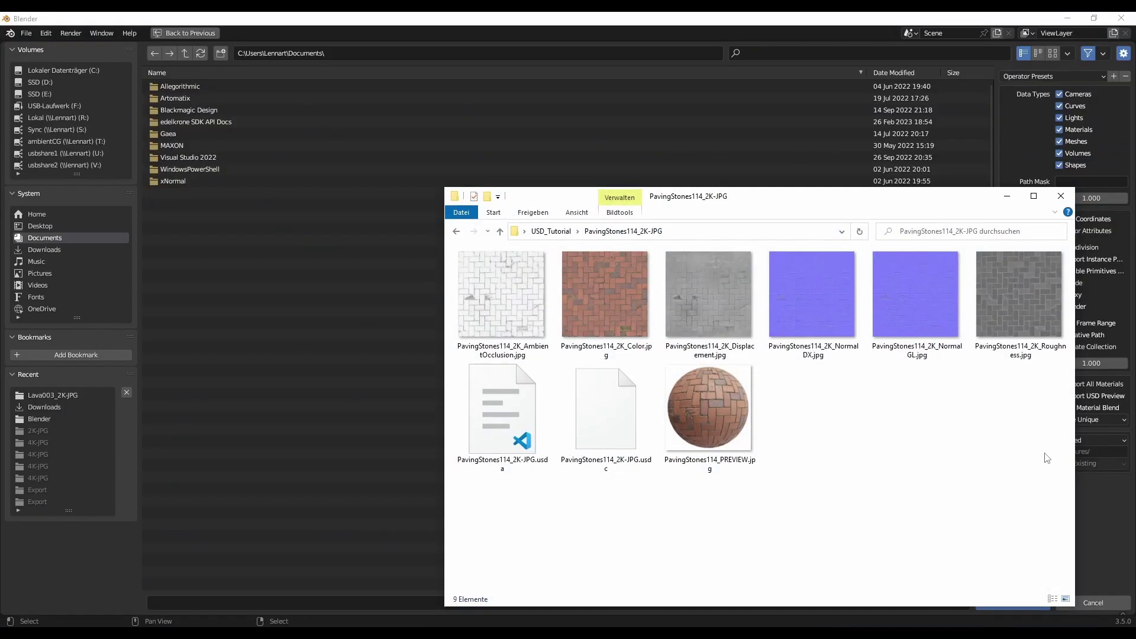
left_click(521, 430)
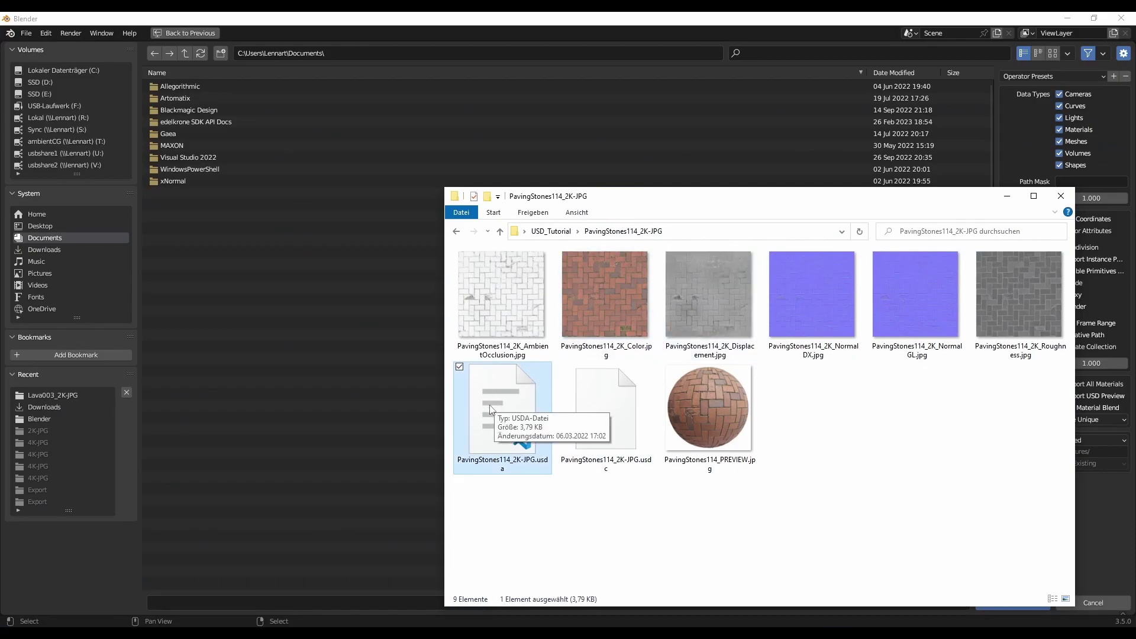
left_click_drag(499, 410, 333, 352)
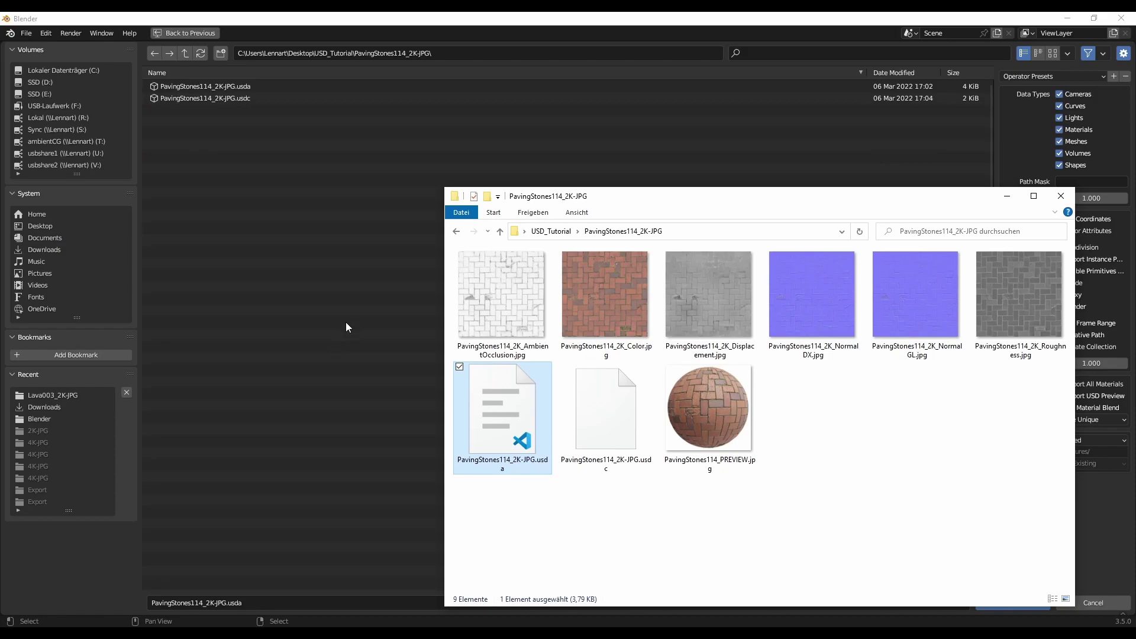
left_click(1007, 195)
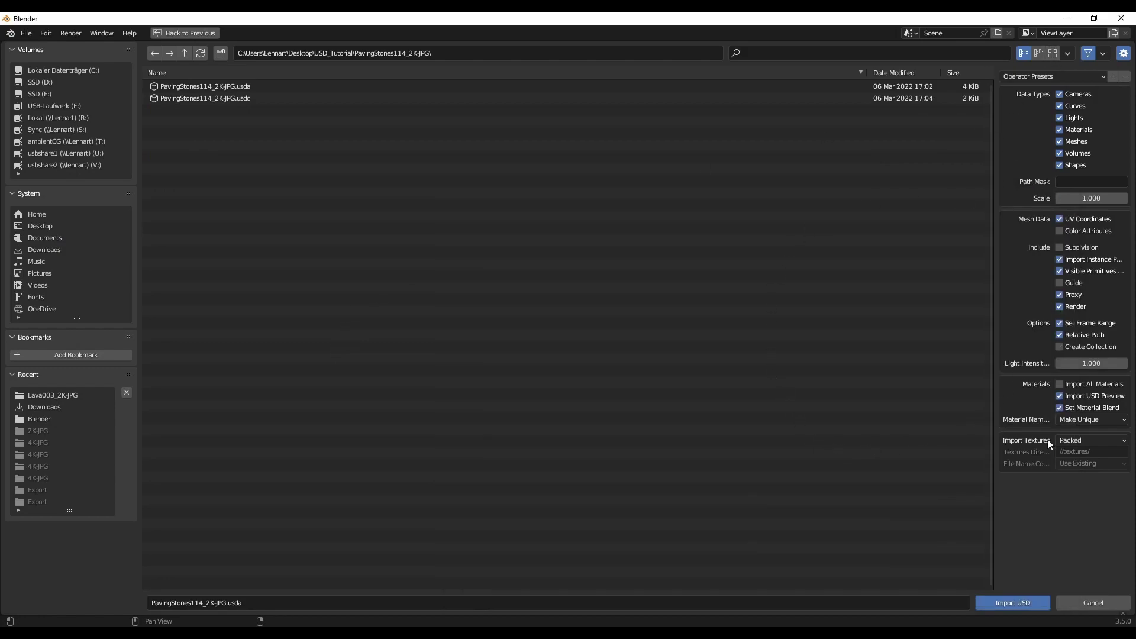
left_click(1061, 385)
left_click(1015, 605)
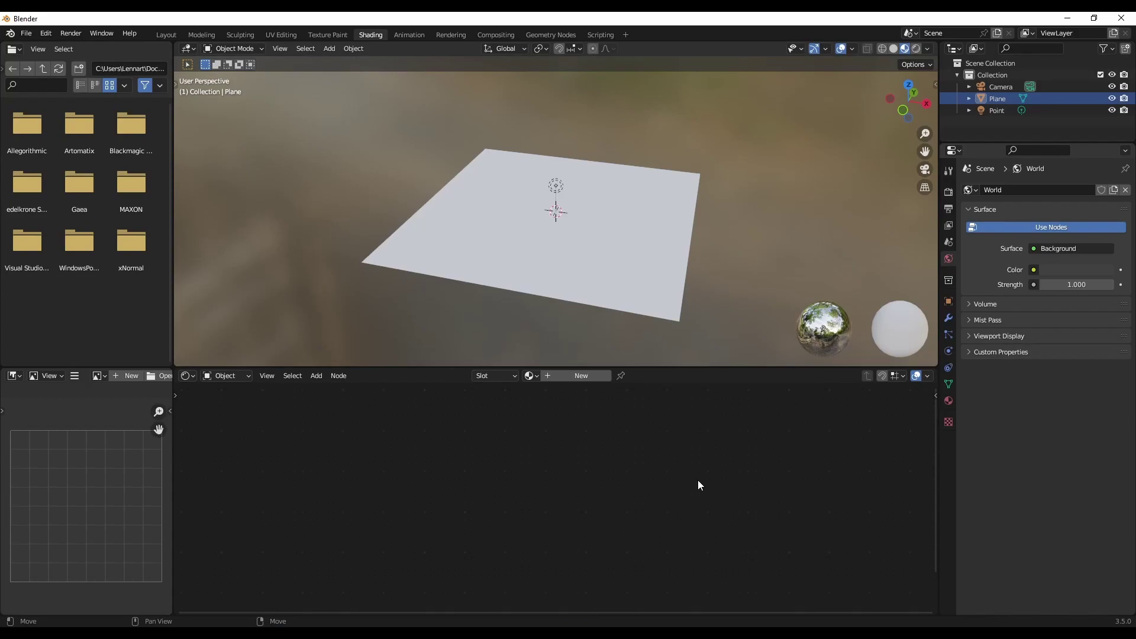
Assign ambientCG_PavingStones114_2K_JPG to the plane and frame its full node tree
left_click(635, 289)
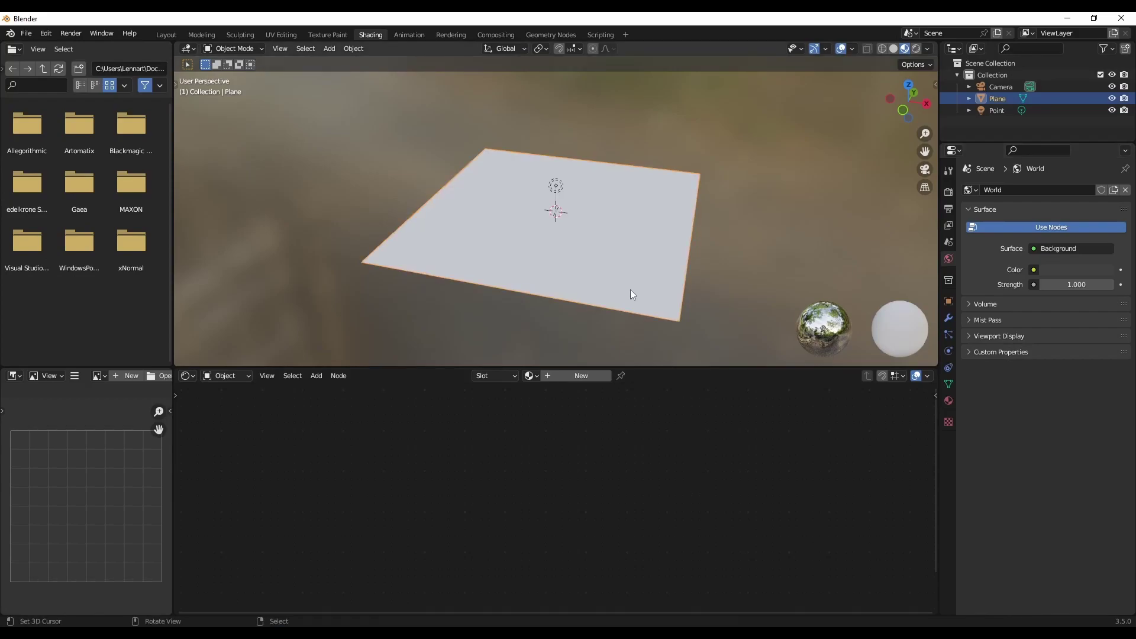
left_click(531, 375)
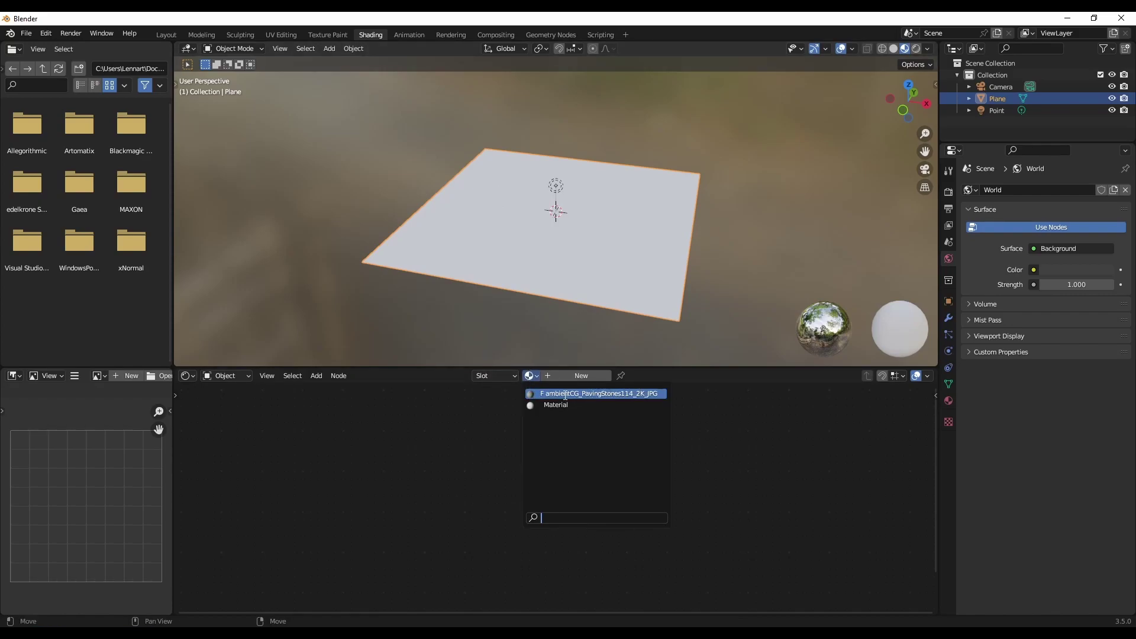
left_click(559, 394)
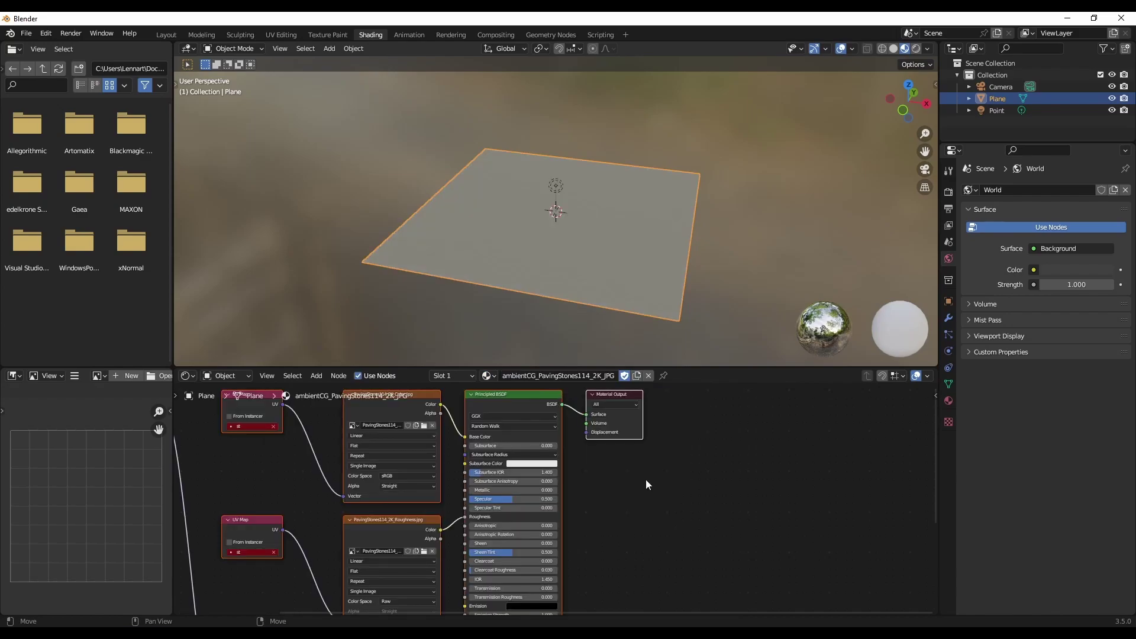
scroll(331, 515, "down", 2)
middle_click_drag(335, 517, 456, 506)
scroll(475, 463, "up", 2)
middle_click_drag(475, 463, 474, 487)
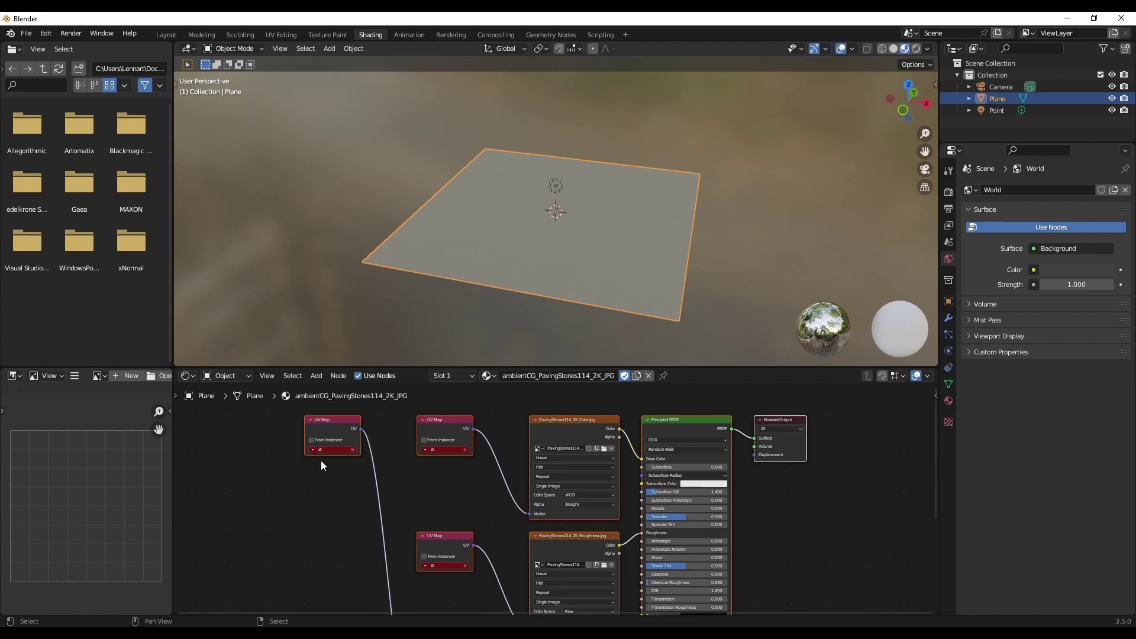
Set all three UV Map nodes of the paving material to UVMap
left_click(332, 449)
left_click(349, 463)
left_click(438, 449)
left_click(450, 463)
left_click(441, 564)
key("Return")
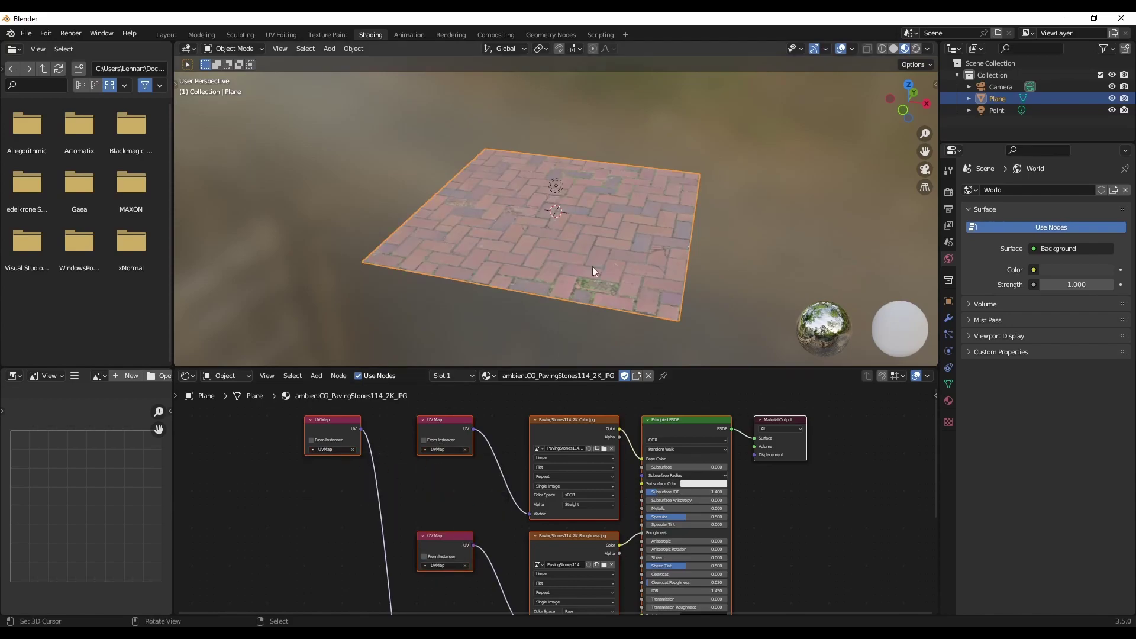
Preview the paving stones plane in Rendered viewport shading, orbiting to inspect it
middle_click_drag(527, 230, 566, 222)
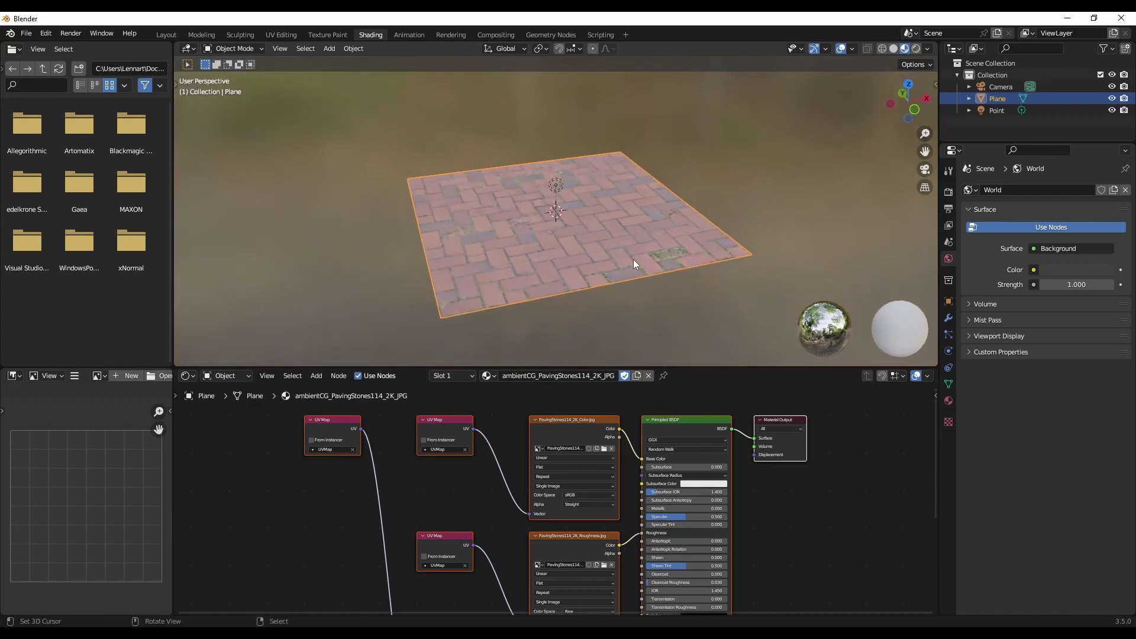
left_click(916, 49)
scroll(688, 187, "up", 4)
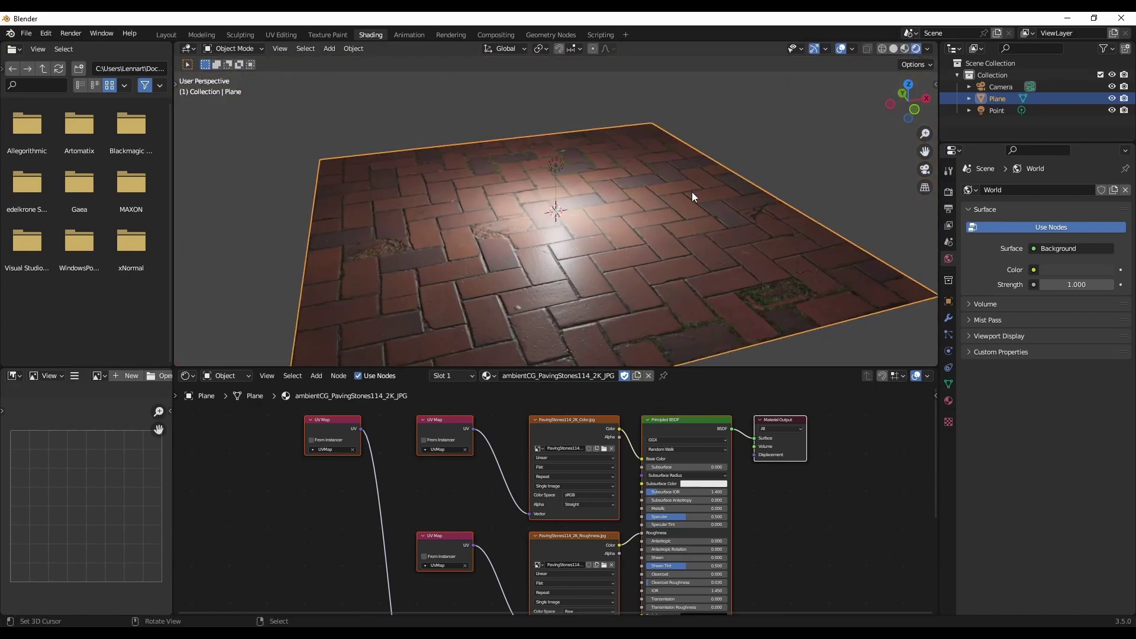
middle_click_drag(694, 194, 606, 168)
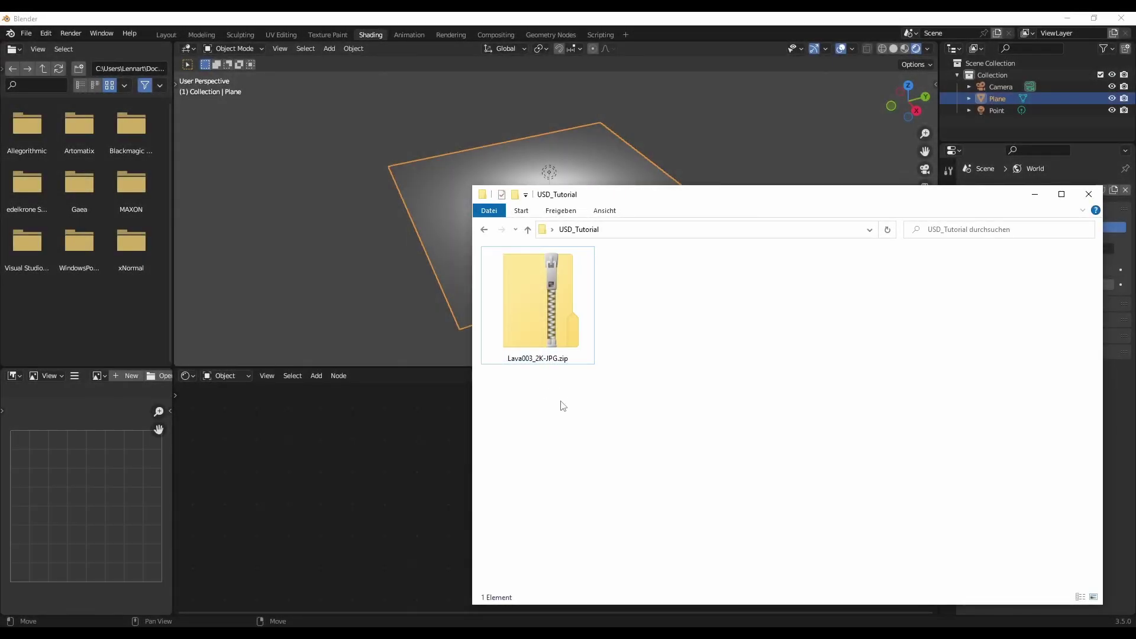
Rename Lava003_2K-JPG.zip to Lava003_2K-JPG.usdz and accept the extension change warning
left_click(540, 316)
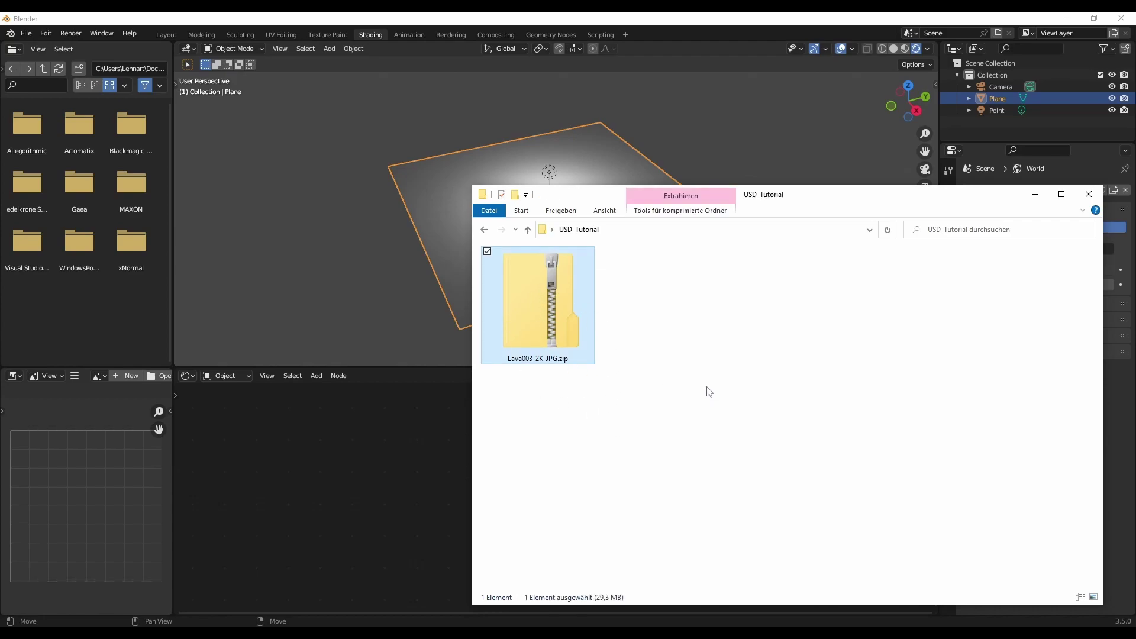
key("F2")
key("Right")
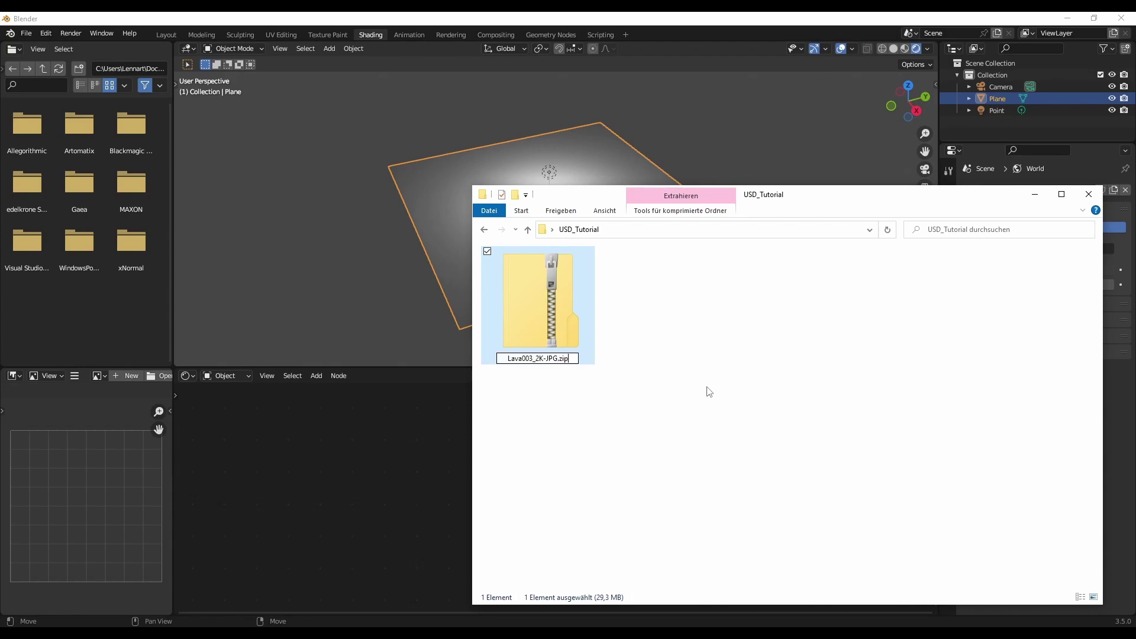
key("BackSpace")
key("BackSpace")
key("BackSpace")
type("usdz")
key("Return")
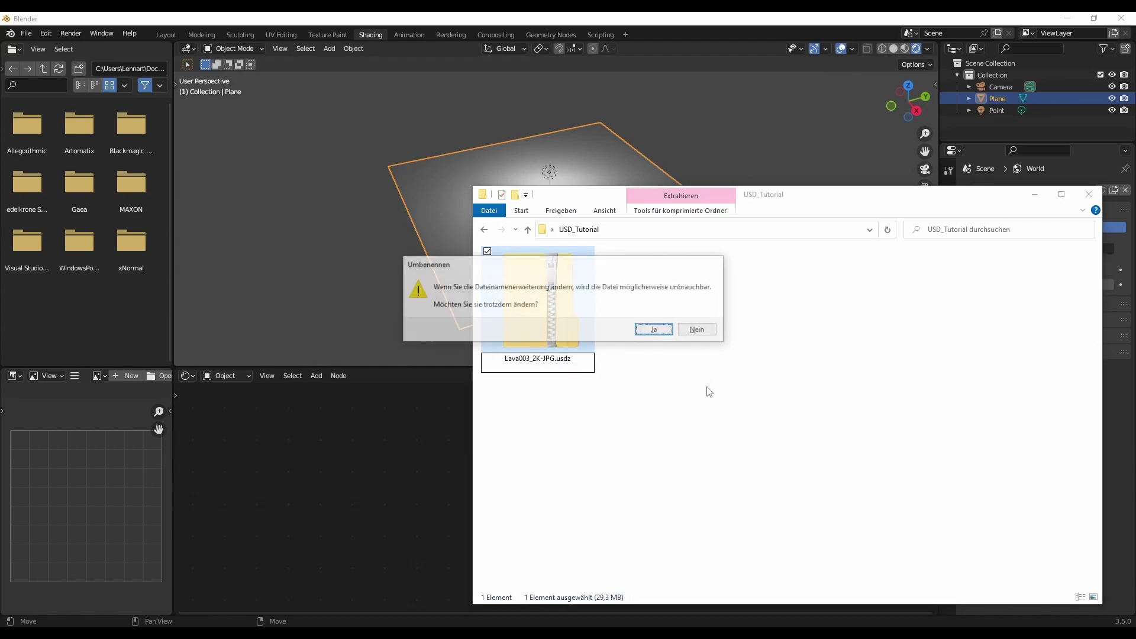
key("Return")
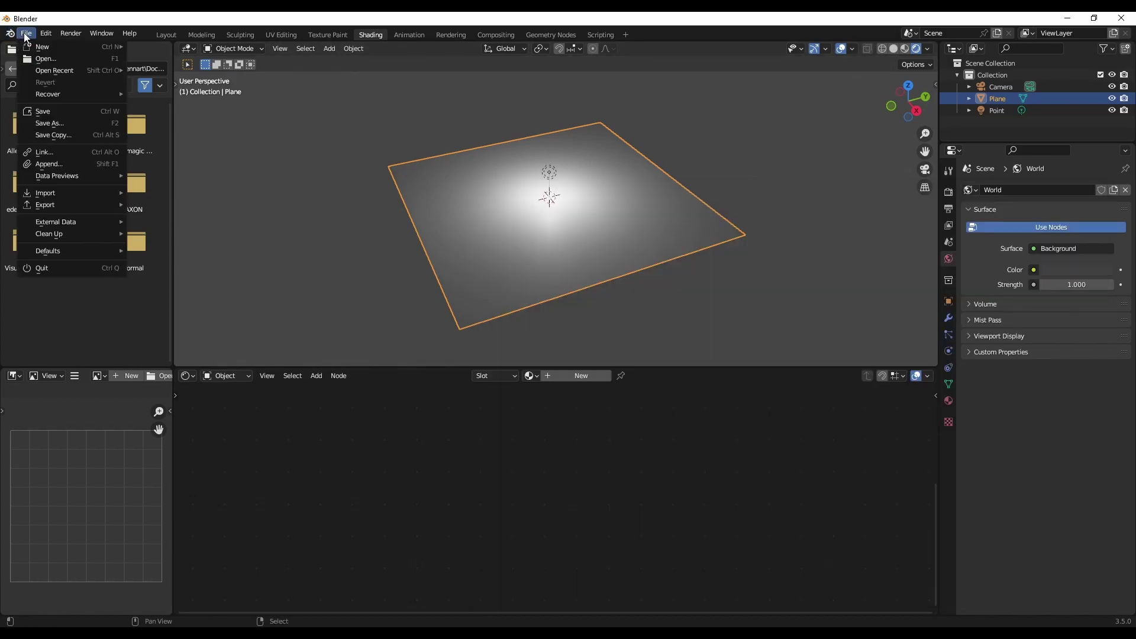
Open the USD importer and choose Lava003_2K-JPG.usdz from the USD_Tutorial folder
left_click(26, 33)
mouse_move(47, 191)
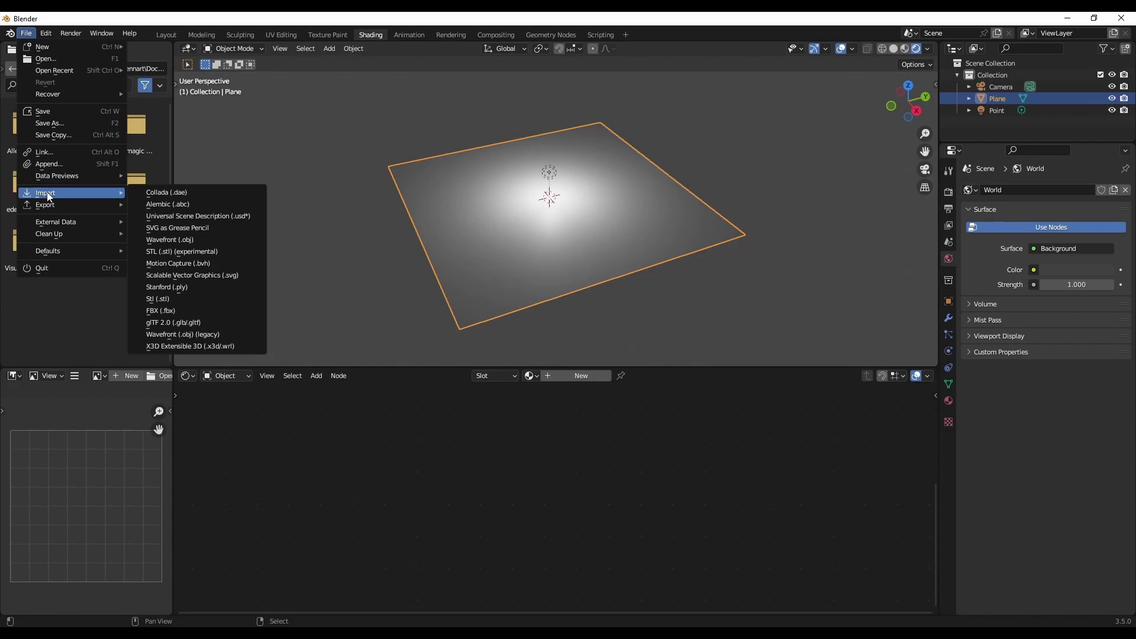
left_click(246, 216)
left_click(195, 86)
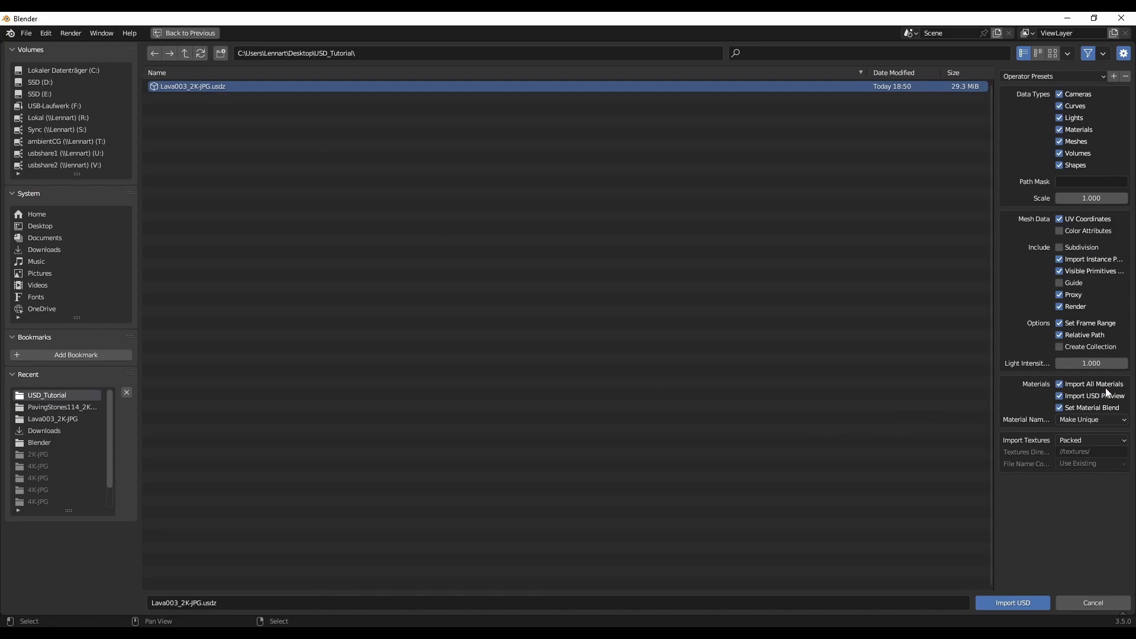
Import the lava USD file and assign ambientCG_Lava003_2K_JPG to the plane
left_click(1008, 603)
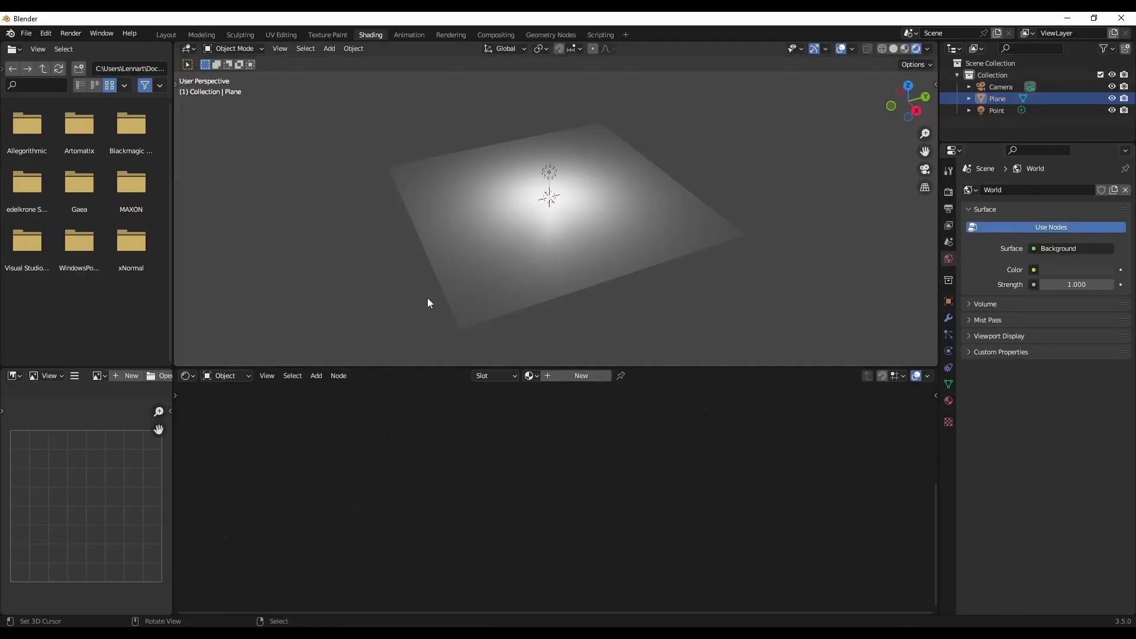
left_click(545, 283)
left_click(531, 376)
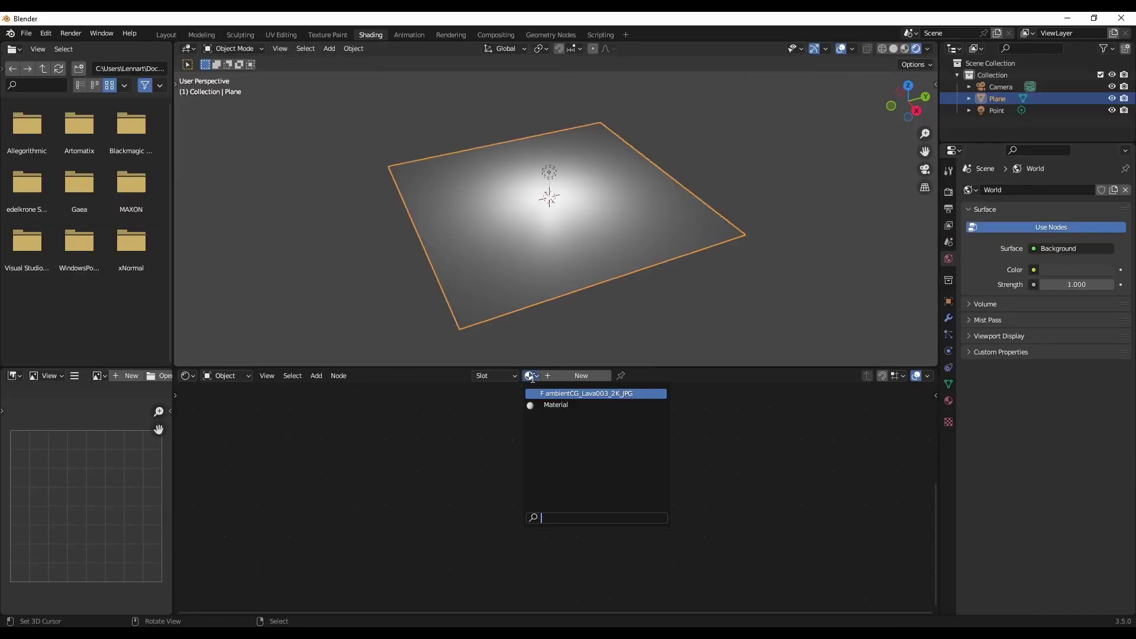
left_click(551, 392)
Set the three lava UV Map nodes to UVMap and orbit to view the glowing surface
middle_click_drag(470, 450, 455, 512)
scroll(479, 497, "down", 1)
left_click(486, 481)
left_click(486, 494)
left_click(485, 409)
left_click(486, 421)
left_click(424, 410)
left_click(422, 421)
scroll(605, 207, "up", 3)
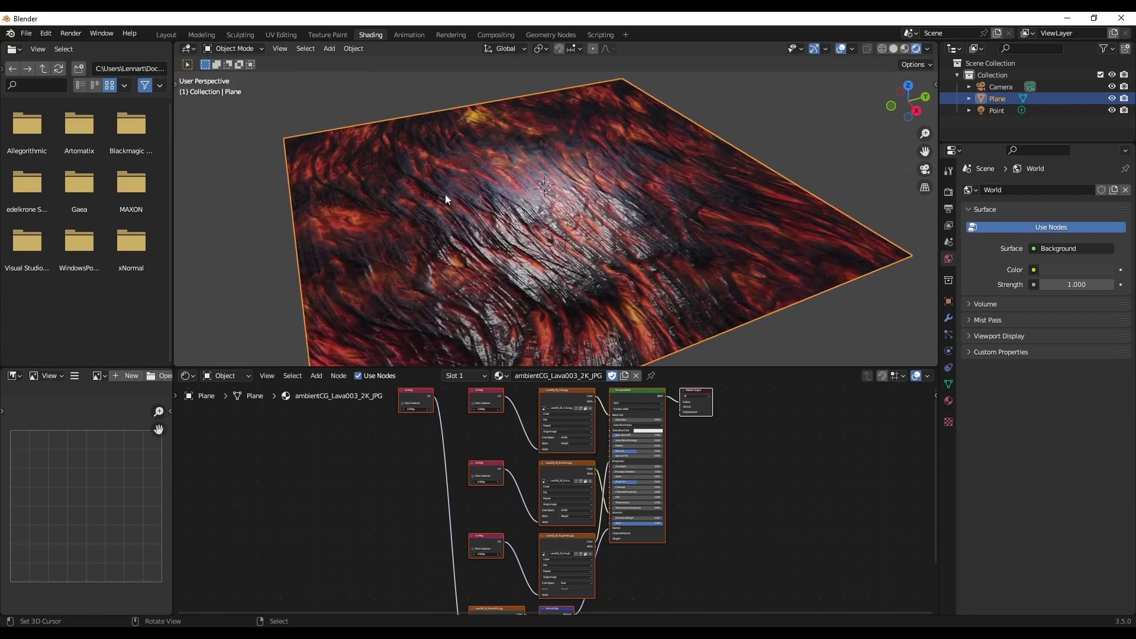
middle_click_drag(443, 193, 553, 199)
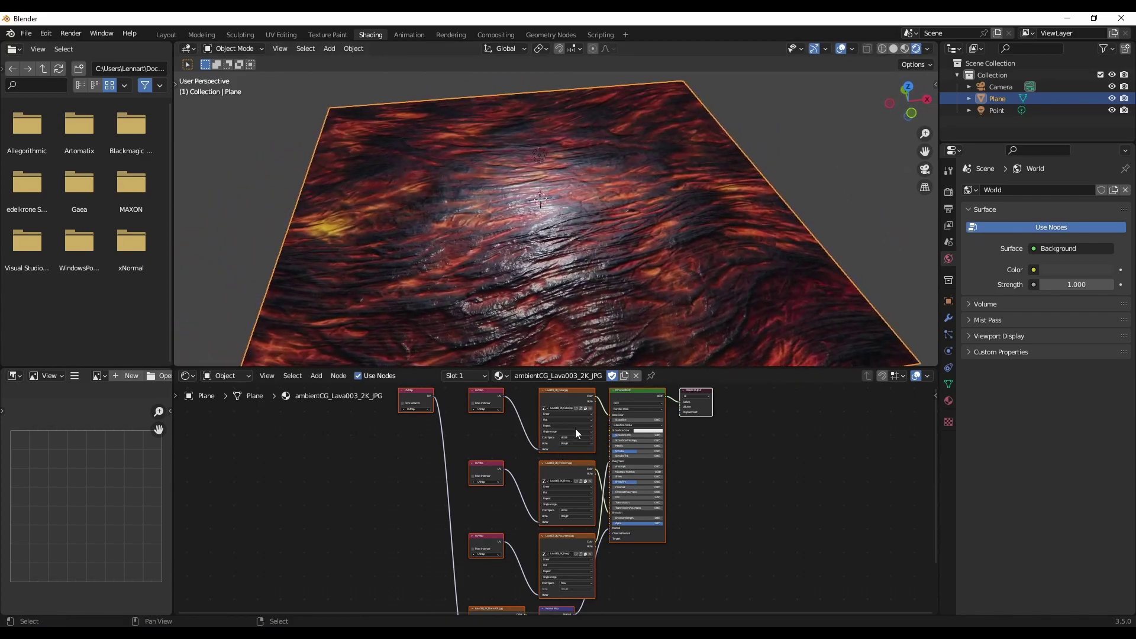
middle_click_drag(593, 230, 500, 207)
Select the Lava003_2K_Emission image node to display it, then zoom and center on it
scroll(580, 477, "up", 3)
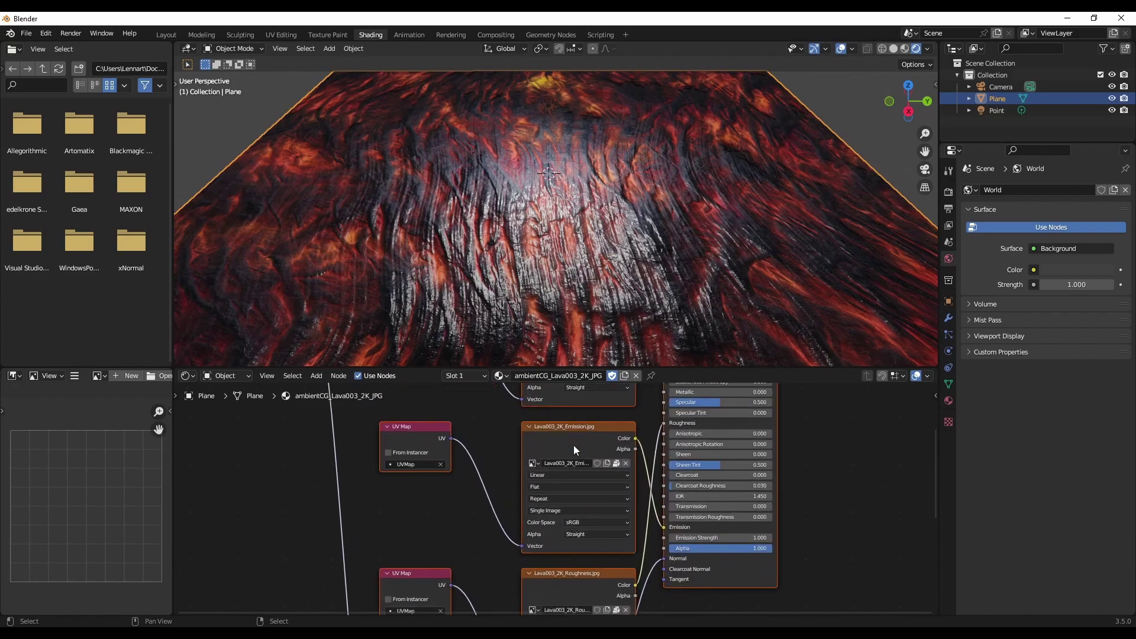
left_click(573, 439)
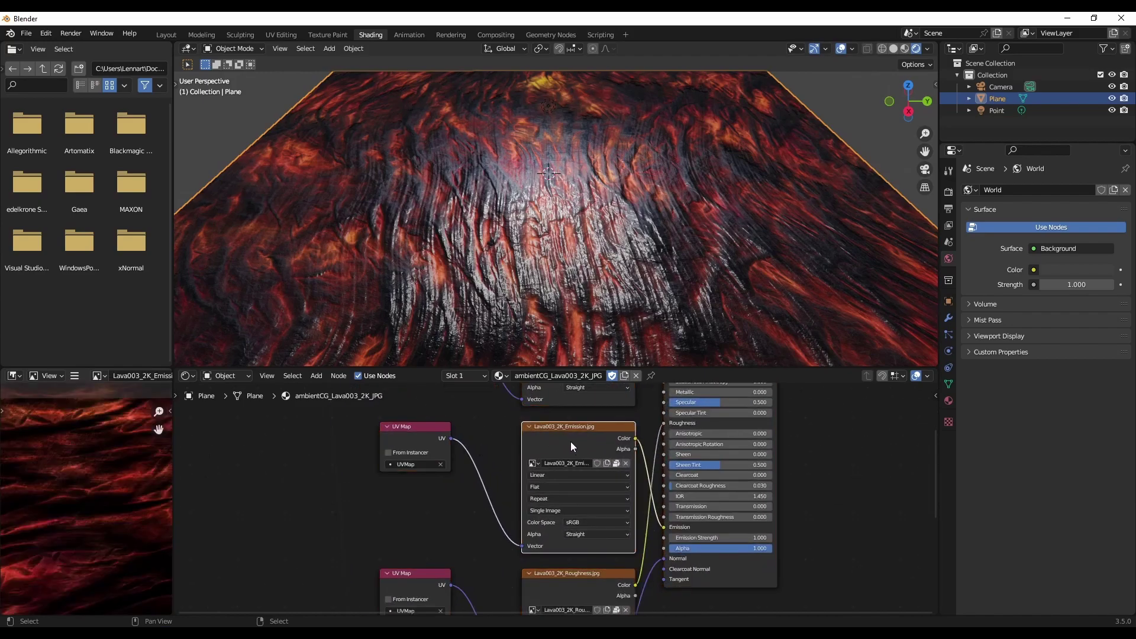
scroll(550, 434, "up", 1)
middle_click_drag(570, 429, 531, 423)
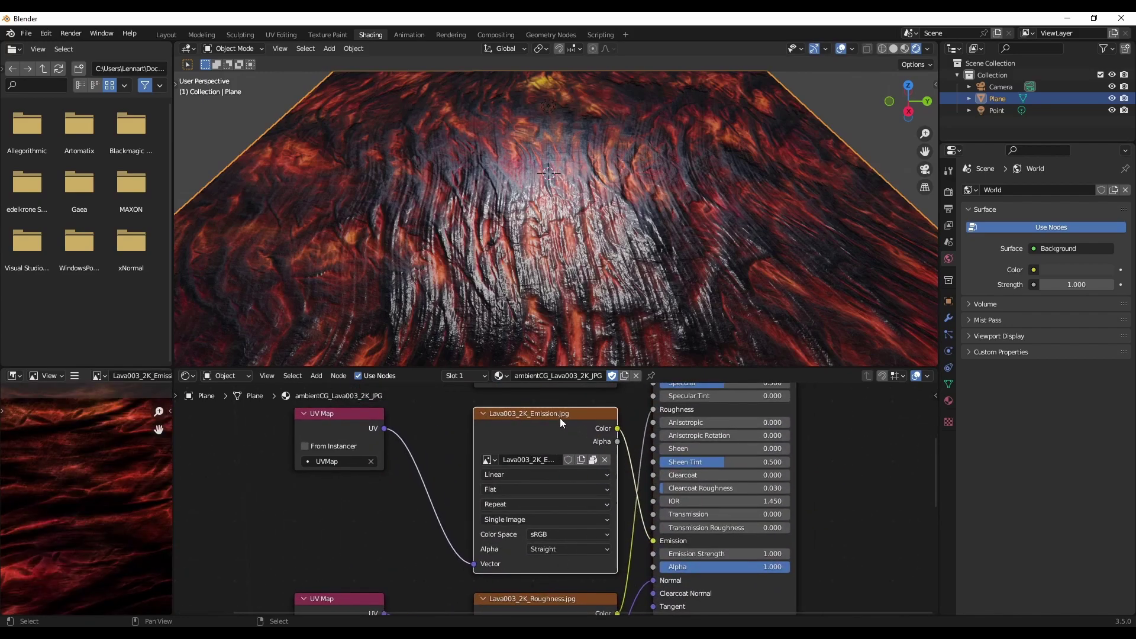